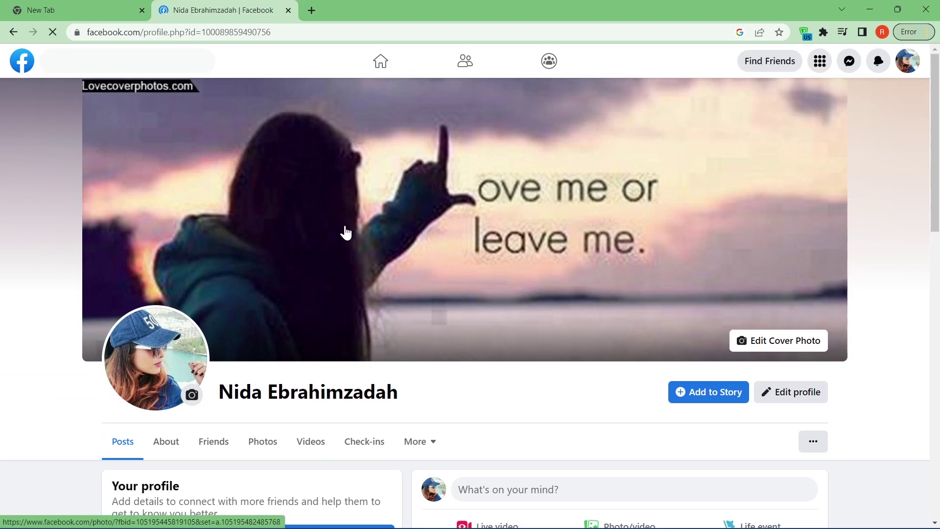
- Open Facebook's general account settings from the account menu's Settings & privacy
{"action": "scroll", "coordinate": [346, 233], "scroll_direction": "down", "scroll_amount": 1}
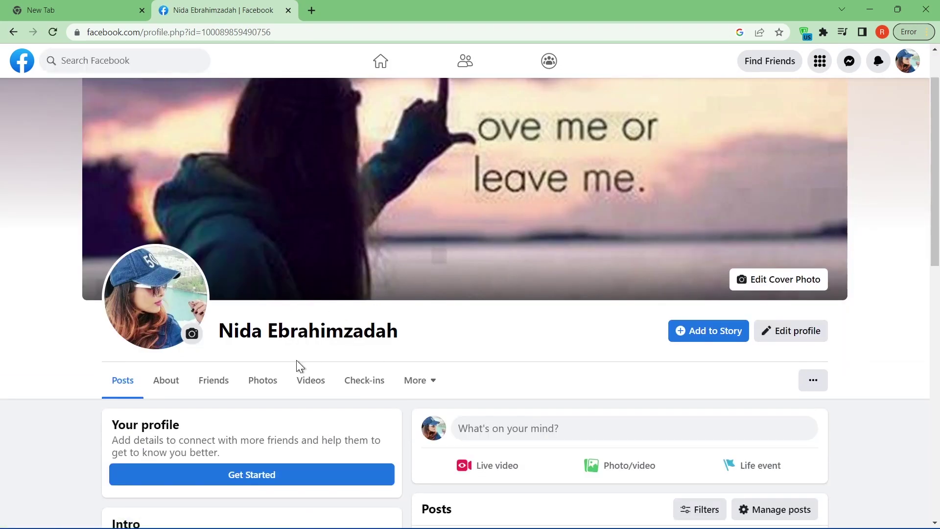
{"action": "left_click_drag", "start_coordinate": [404, 335], "coordinate": [216, 338]}
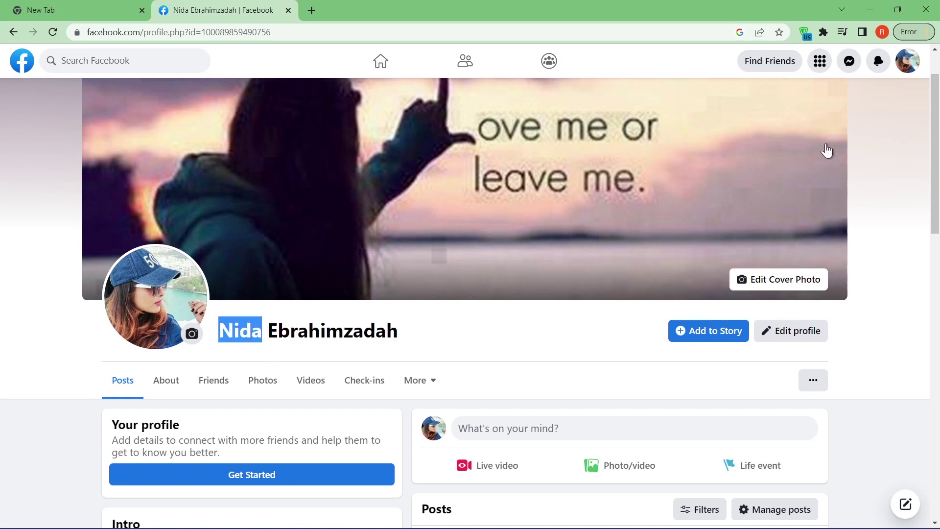
{"action": "left_click", "coordinate": [907, 60]}
{"action": "left_click", "coordinate": [785, 179]}
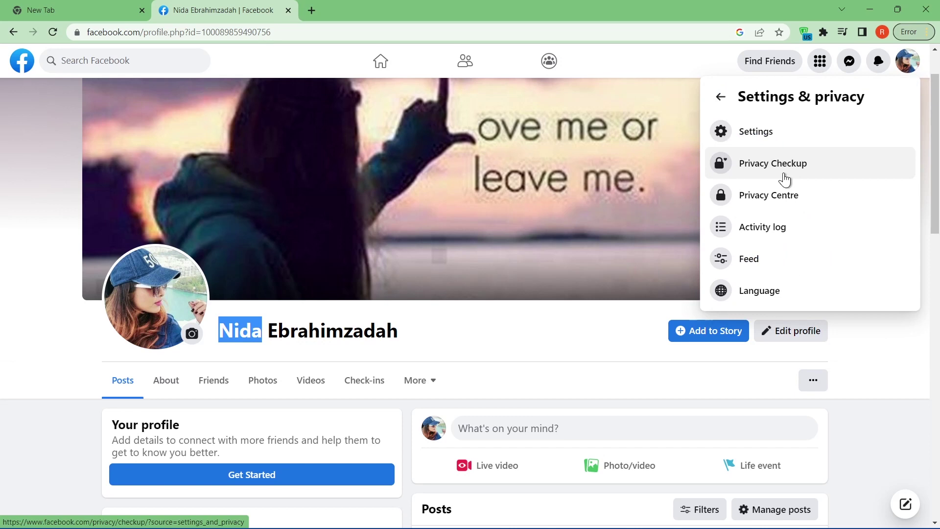
{"action": "left_click", "coordinate": [751, 131]}
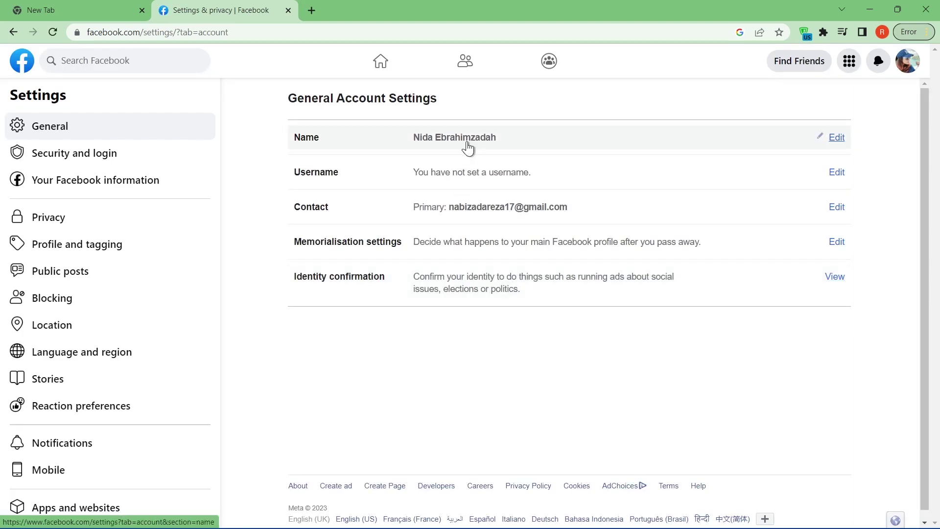
- Delete the surname in the Name editor and submit it, getting a surname-required error
{"action": "left_click", "coordinate": [836, 139]}
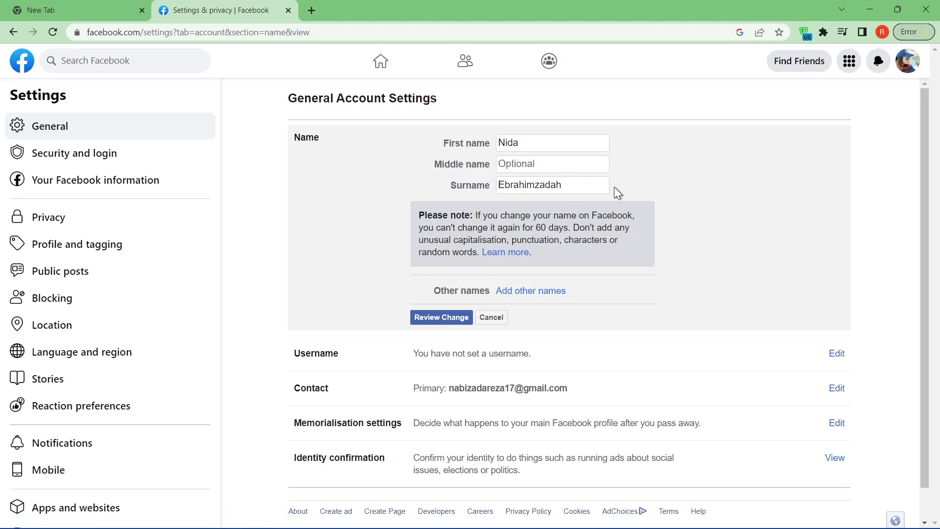
{"action": "left_click_drag", "start_coordinate": [583, 188], "coordinate": [488, 196]}
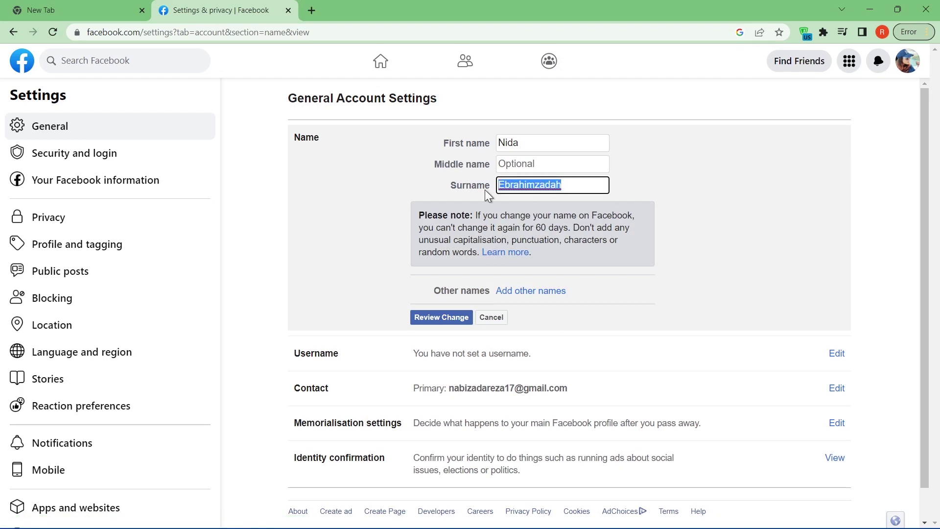
{"action": "key", "text": "BackSpace"}
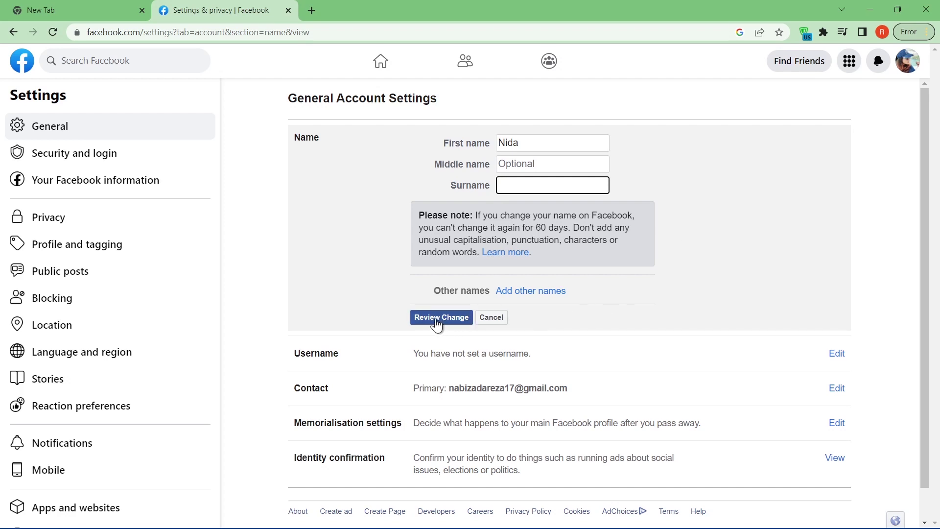
{"action": "left_click", "coordinate": [445, 321]}
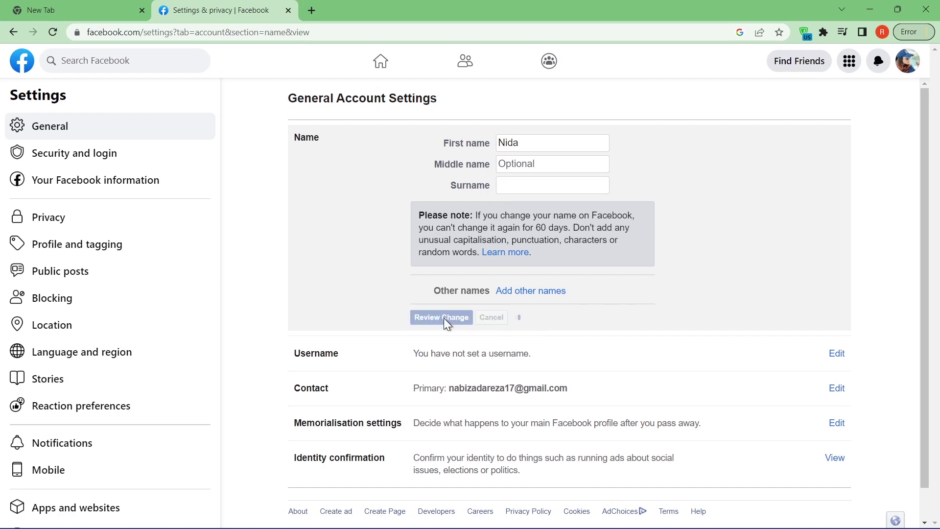
{"action": "left_click_drag", "start_coordinate": [750, 189], "coordinate": [624, 190]}
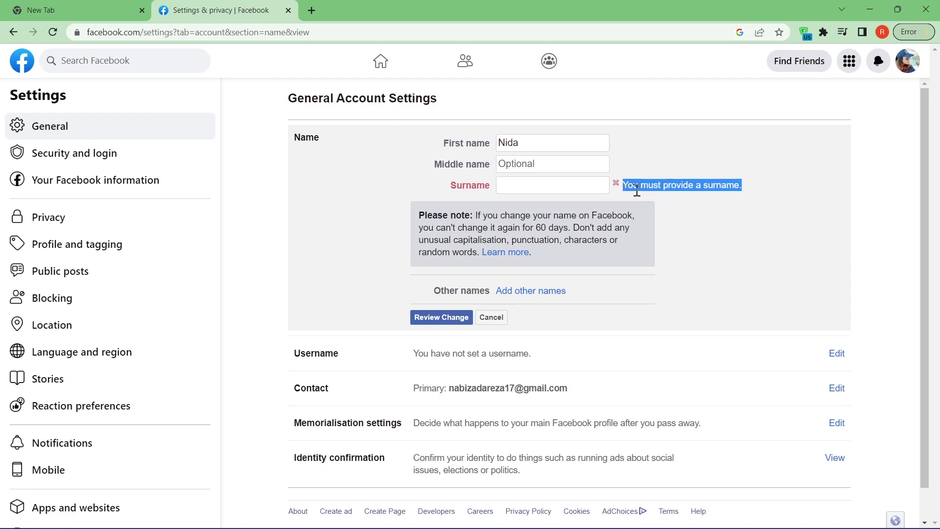
{"action": "left_click", "coordinate": [732, 228]}
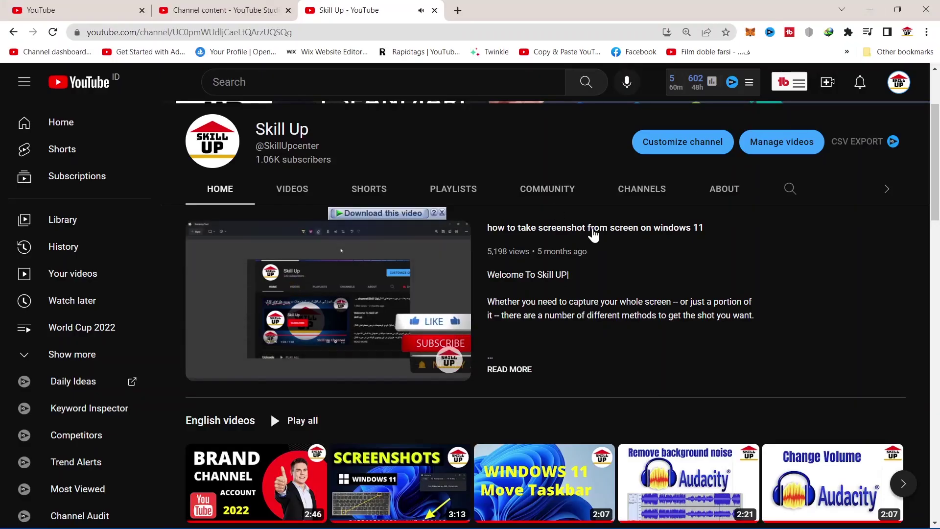
{"action": "scroll", "coordinate": [595, 235], "scroll_direction": "down", "scroll_amount": 8}
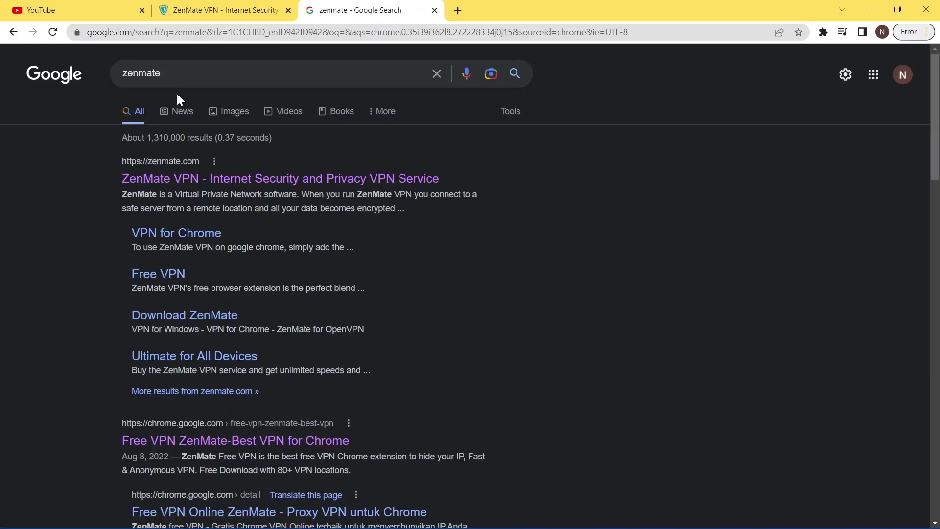
- Sign up on zenmate.com with an e-mail and password, accepting the terms
{"action": "left_click", "coordinate": [250, 185]}
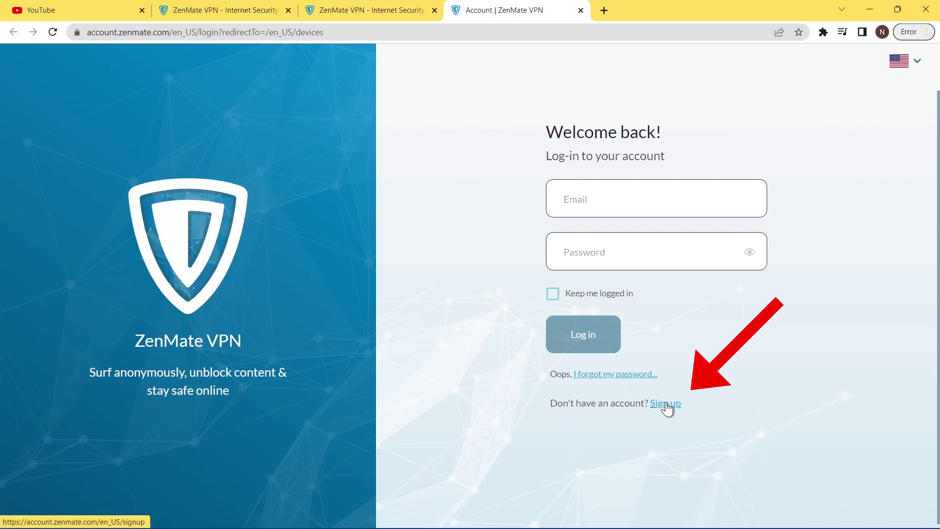
{"action": "left_click", "coordinate": [665, 407]}
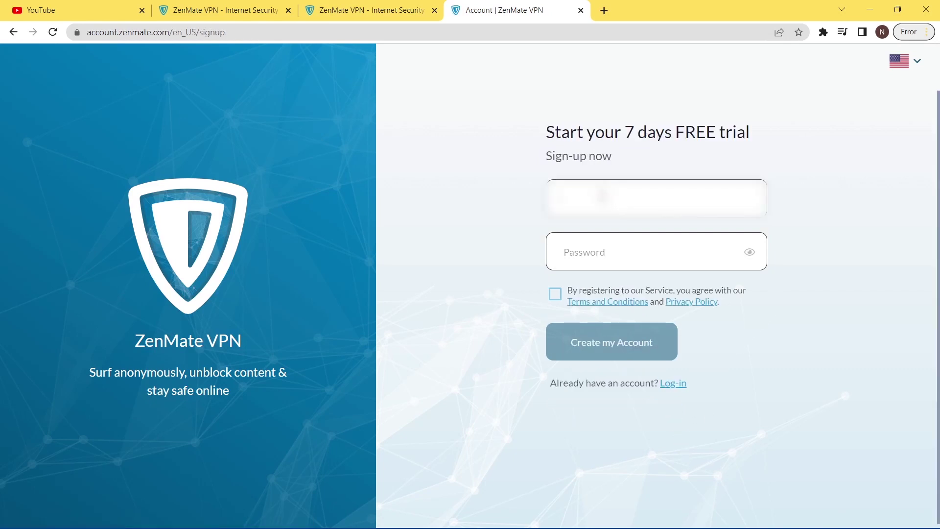
{"action": "key", "text": "ctrl+v"}
{"action": "left_click", "coordinate": [610, 255]}
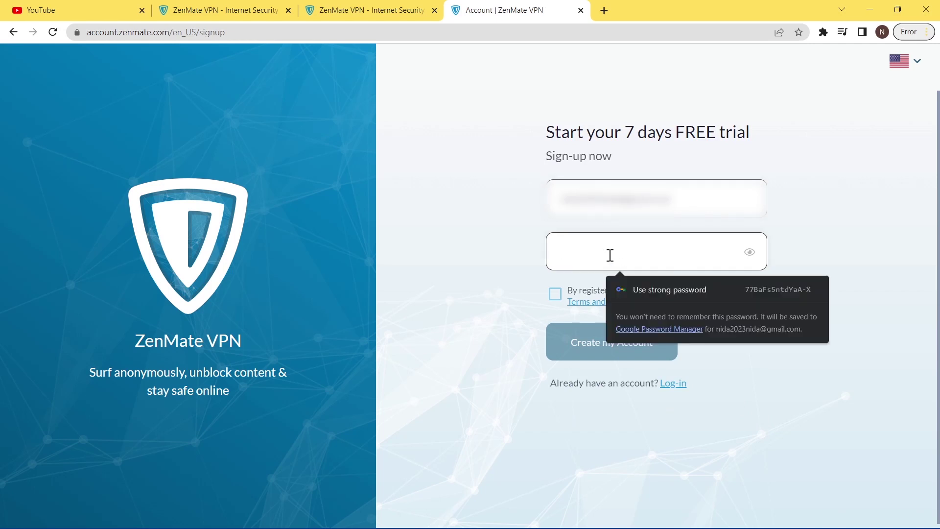
{"action": "type", "text": "•••••••••"}
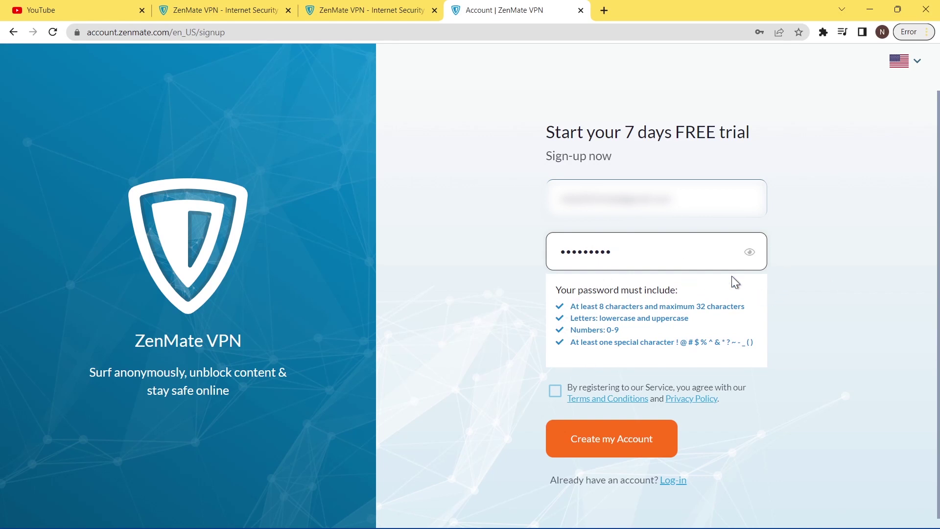
{"action": "left_click", "coordinate": [771, 279]}
{"action": "left_click", "coordinate": [558, 298]}
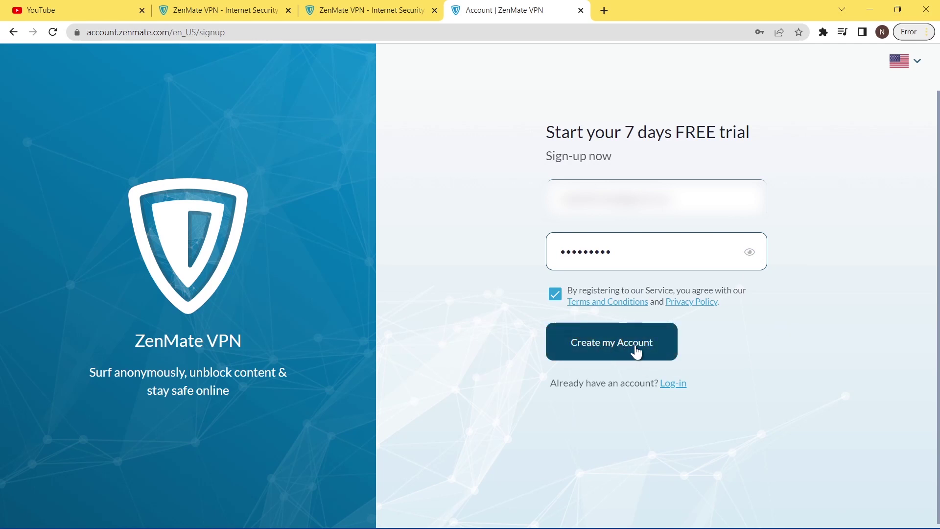
{"action": "left_click", "coordinate": [612, 351]}
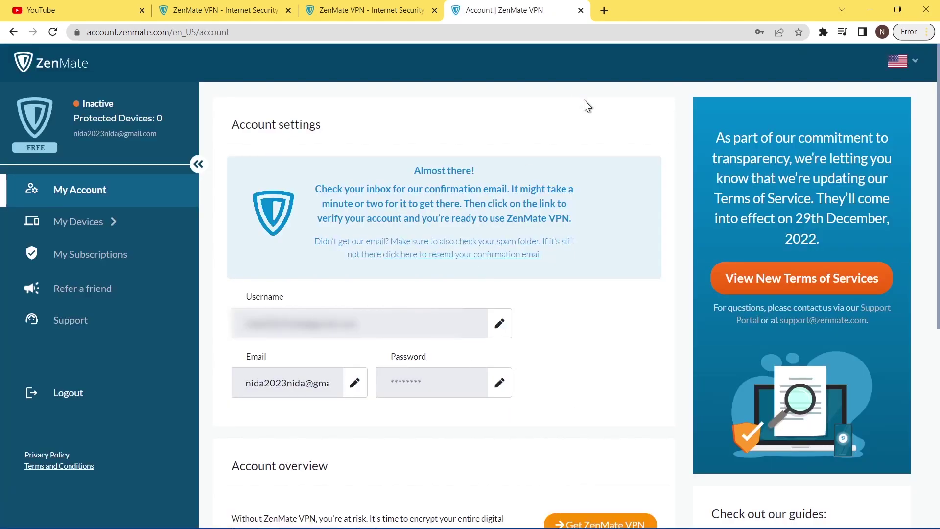
- In a new tab, open the ZenMate confirmation e-mail in Gmail and activate the trial
{"action": "left_click", "coordinate": [604, 10]}
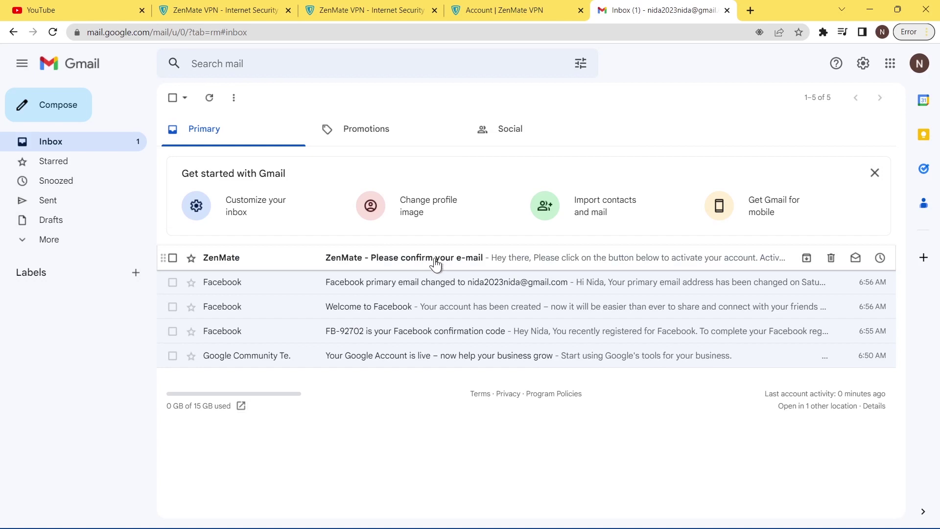
{"action": "left_click", "coordinate": [435, 263]}
{"action": "scroll", "coordinate": [445, 348], "scroll_direction": "down", "scroll_amount": 3}
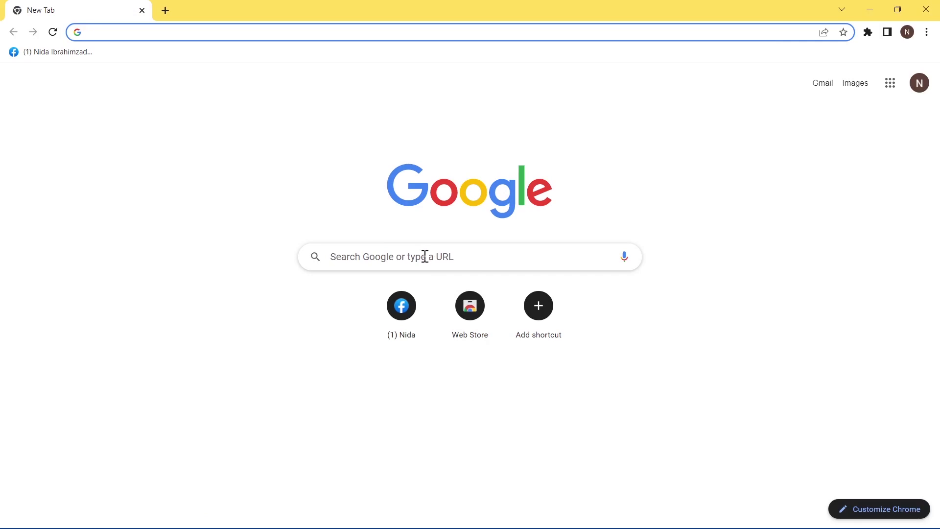
- Search Google for 'web store' and open the Chrome Web Store
{"action": "left_click", "coordinate": [426, 256]}
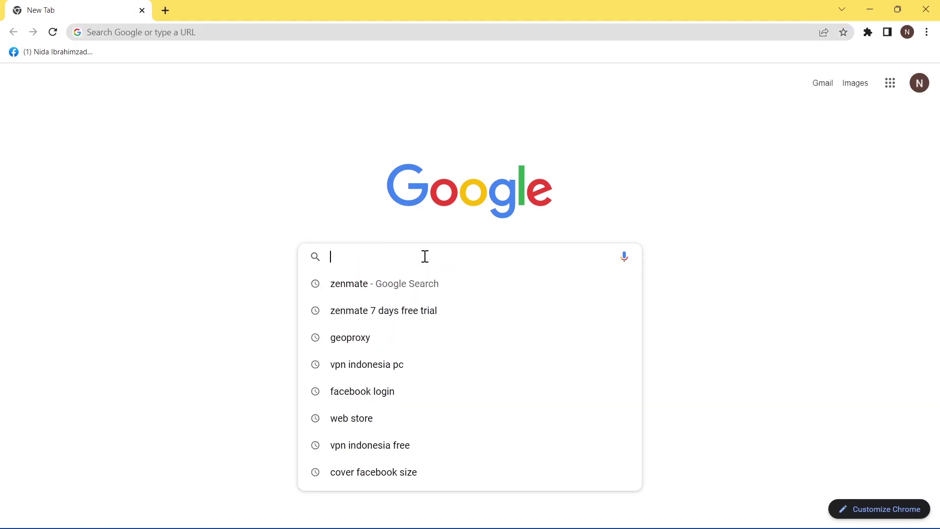
{"action": "type", "text": "web sto"}
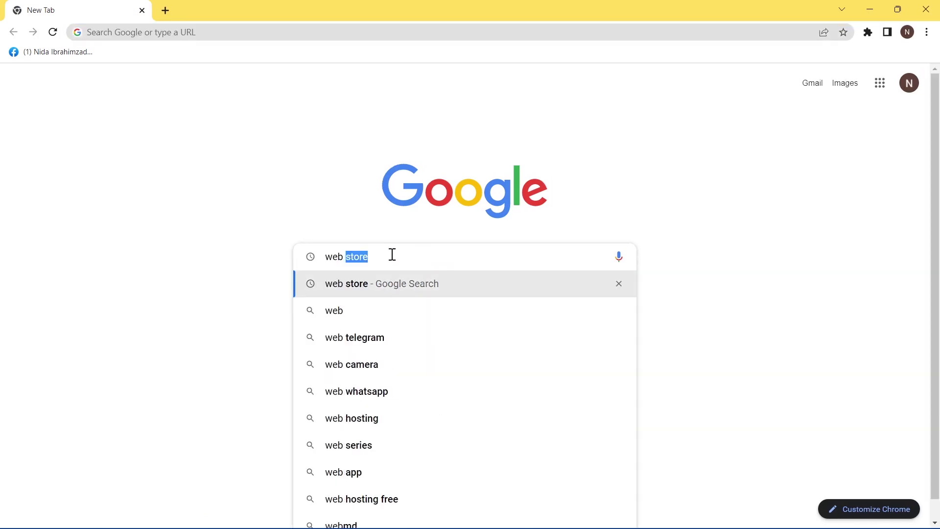
{"action": "type", "text": "re"}
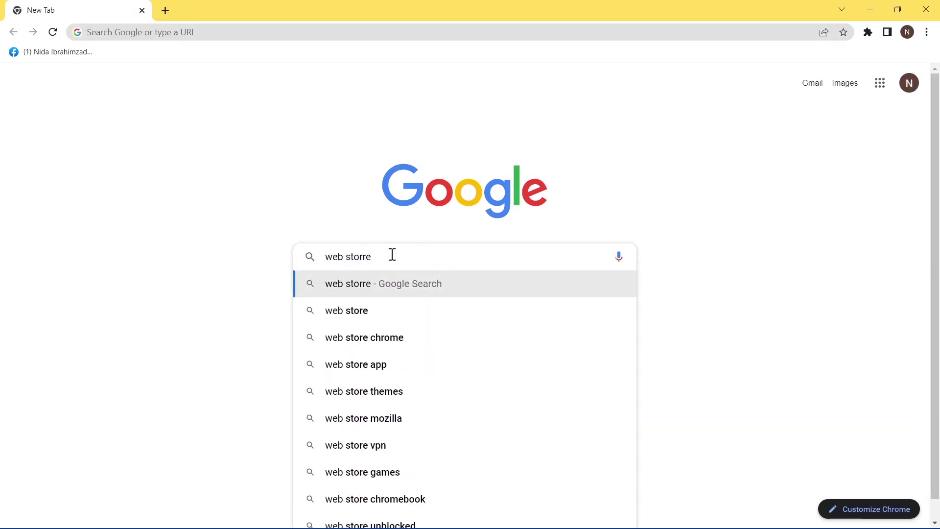
{"action": "key", "text": "Return"}
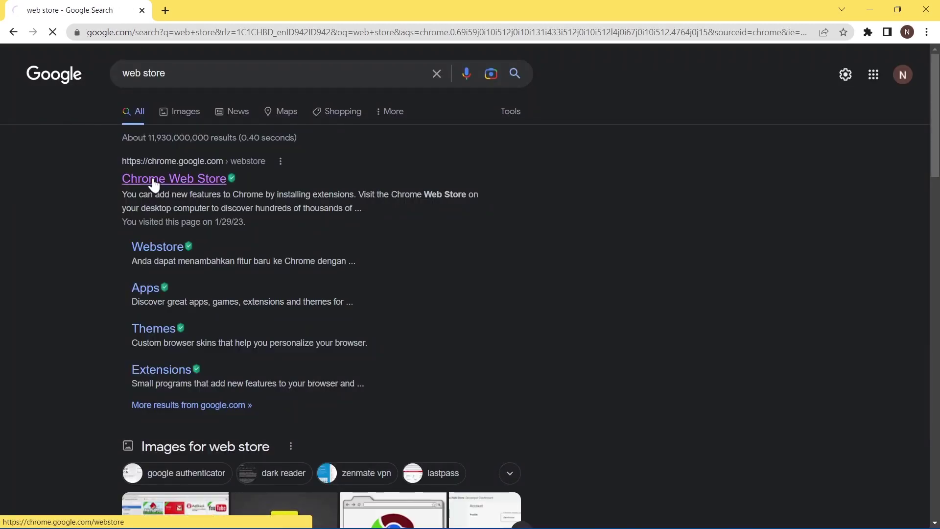
{"action": "left_click", "coordinate": [153, 178]}
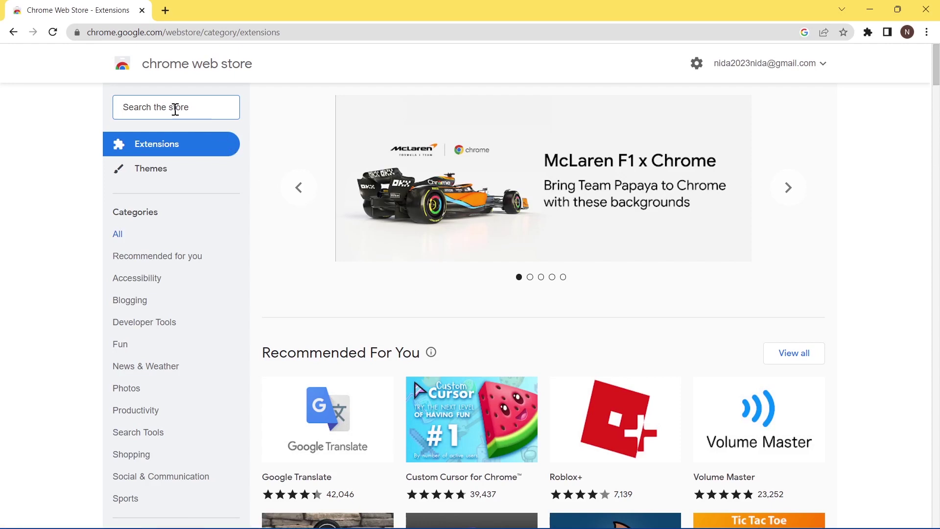
- Search the store for 'zenmate' and open the Free VPN ZenMate extension page
{"action": "type", "text": "zenmate"}
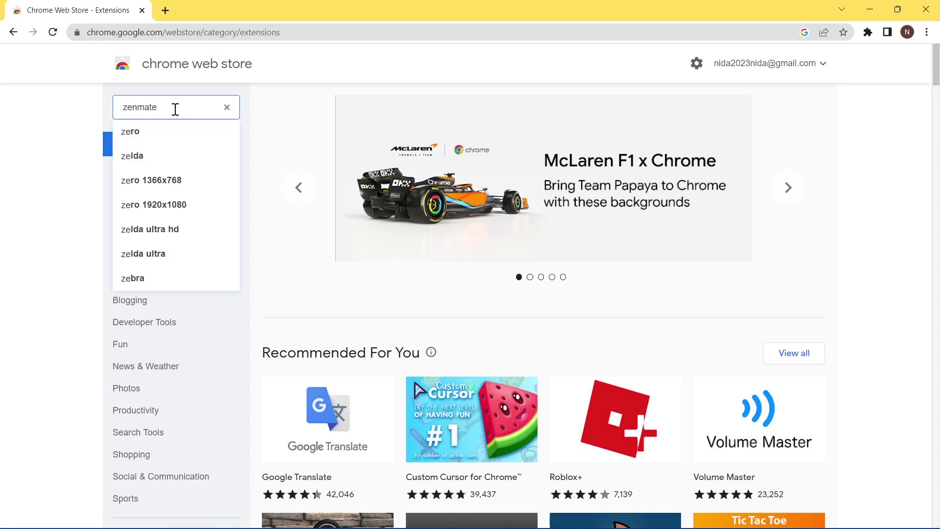
{"action": "key", "text": "Return"}
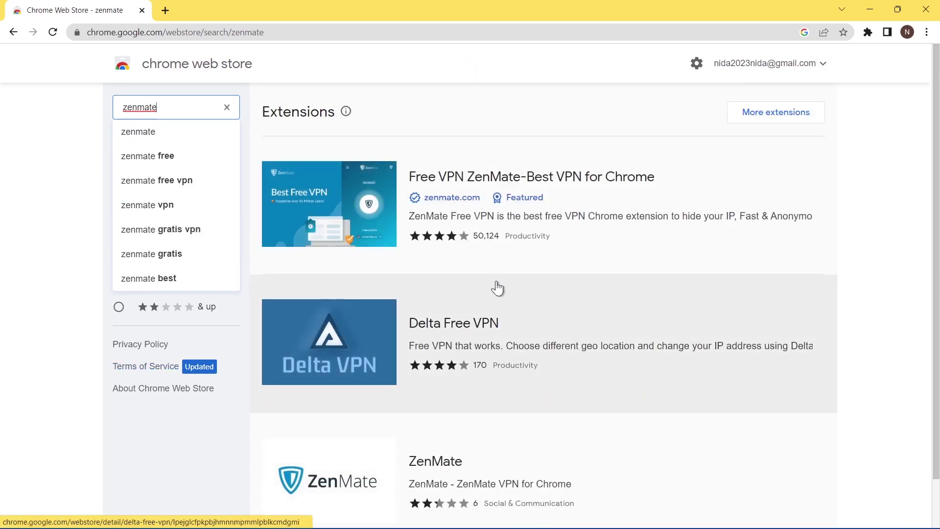
{"action": "left_click", "coordinate": [487, 179]}
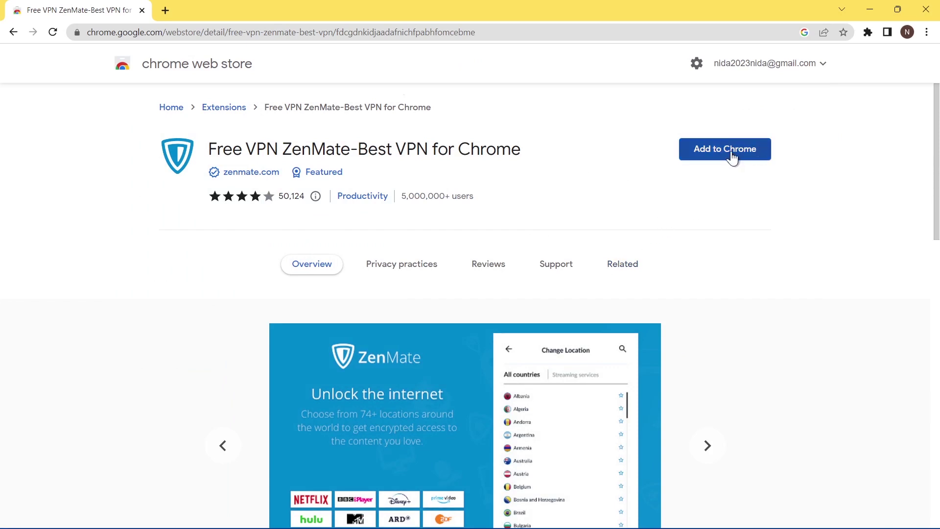
- Add the Free VPN ZenMate extension to Chrome and confirm the installation
{"action": "left_click", "coordinate": [731, 151]}
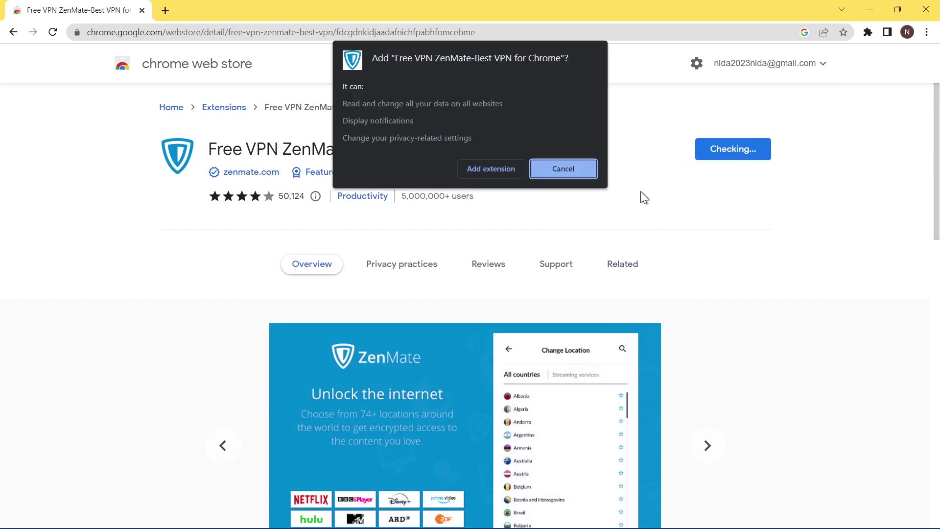
{"action": "left_click", "coordinate": [481, 169]}
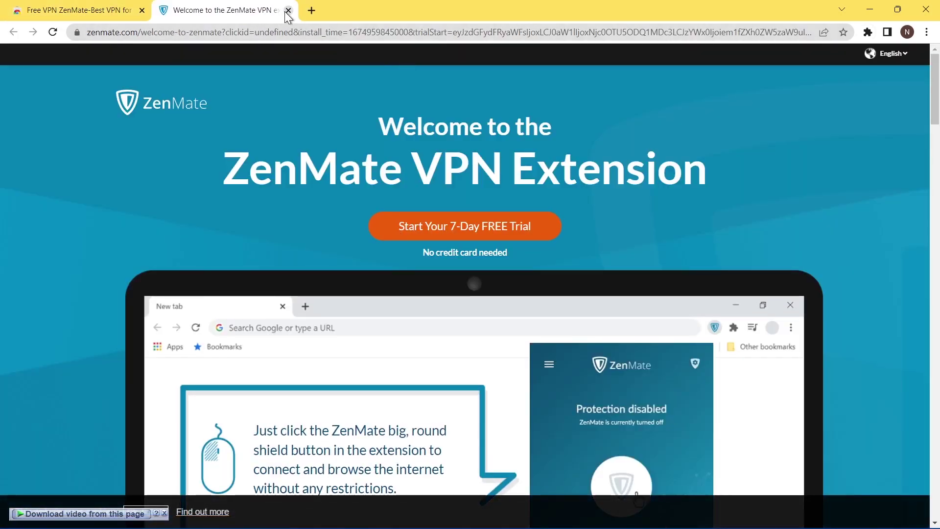
- Close the ZenMate welcome tab and pin ZenMate to Chrome's toolbar
{"action": "left_click", "coordinate": [288, 10]}
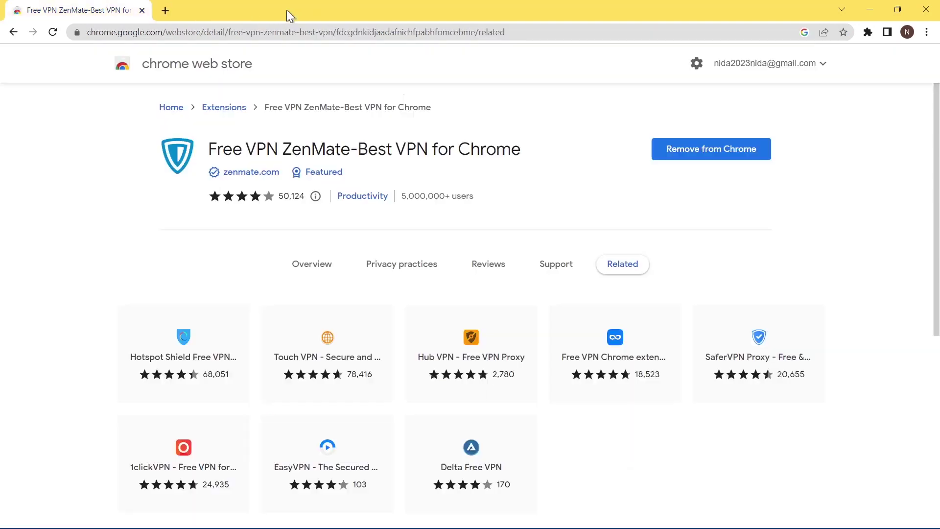
{"action": "left_click", "coordinate": [869, 33]}
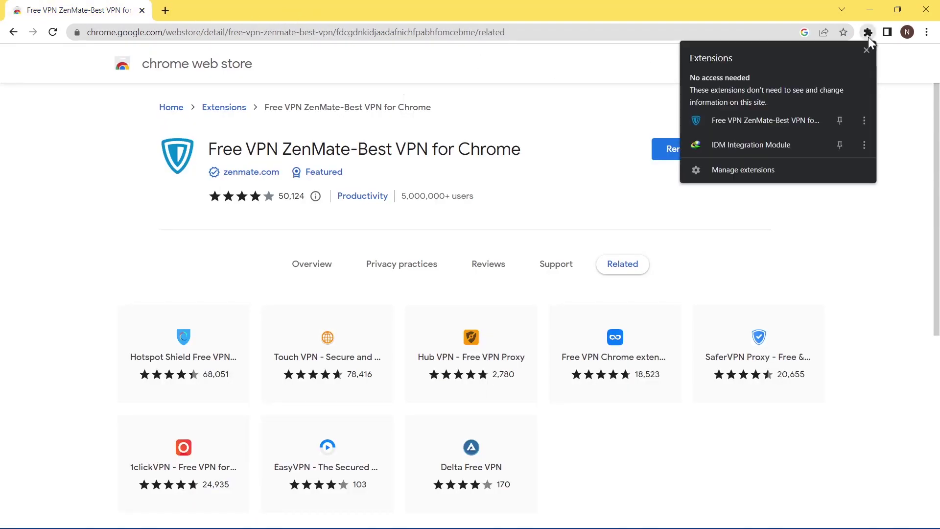
{"action": "left_click", "coordinate": [839, 123]}
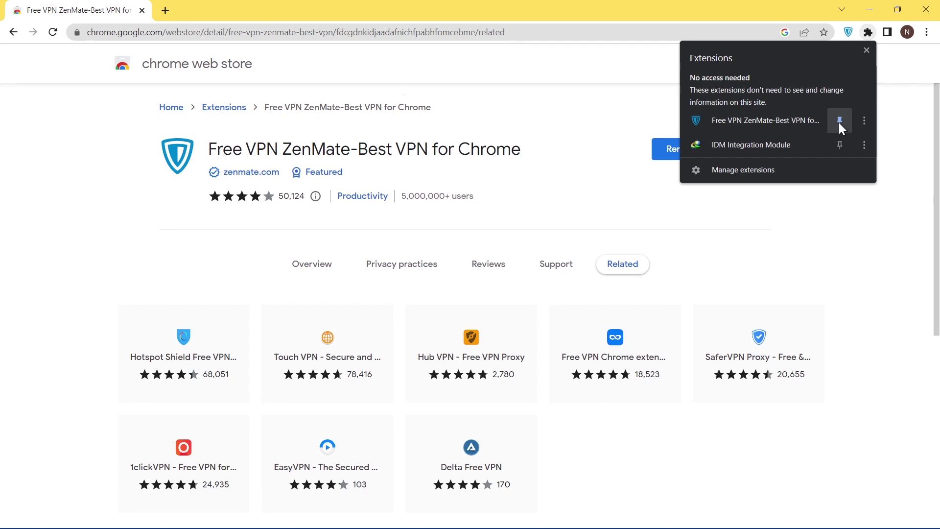
{"action": "key", "text": "Escape"}
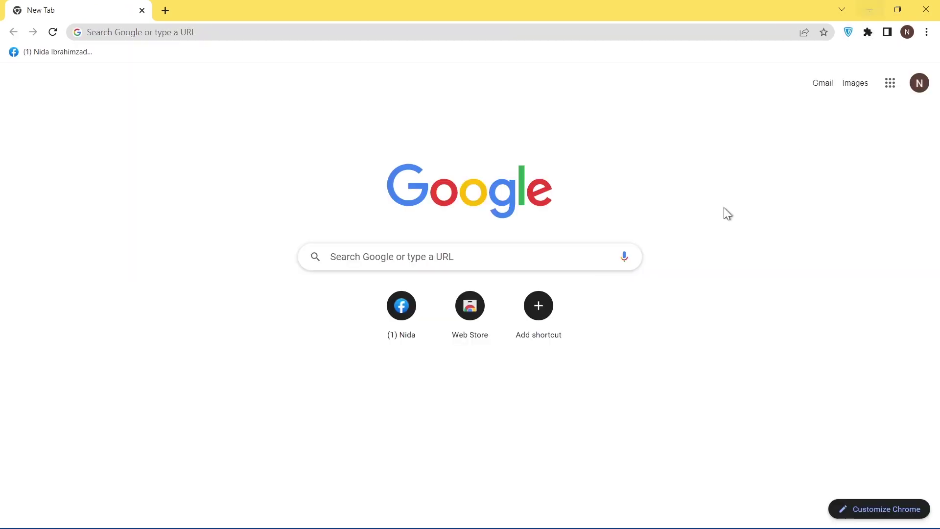
- Open the ZenMate panel, browse the server country list, and return to the main screen
{"action": "left_click", "coordinate": [848, 33]}
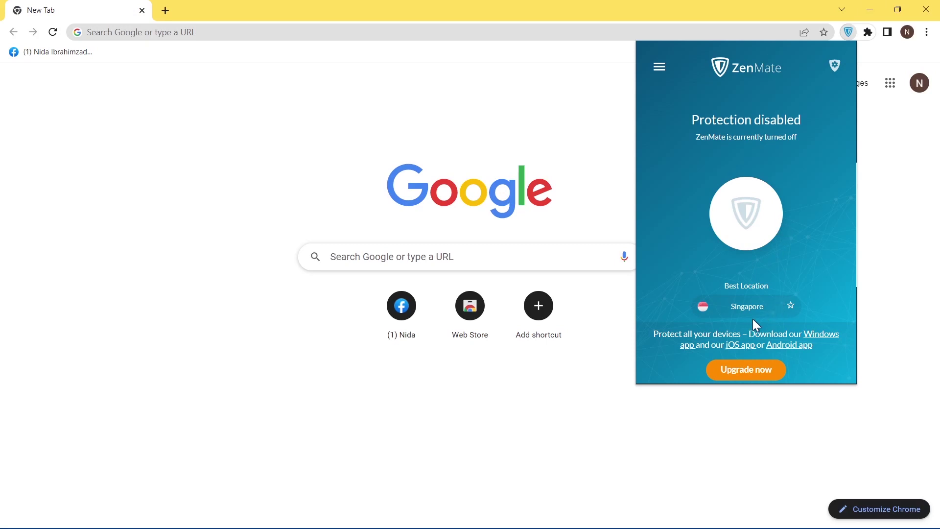
{"action": "left_click", "coordinate": [748, 315]}
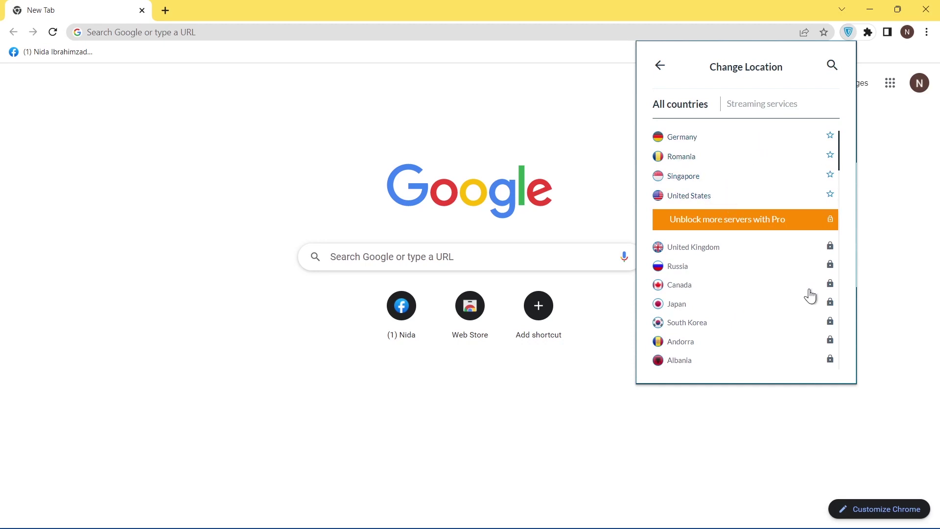
{"action": "scroll", "coordinate": [811, 296], "scroll_direction": "down", "scroll_amount": 8}
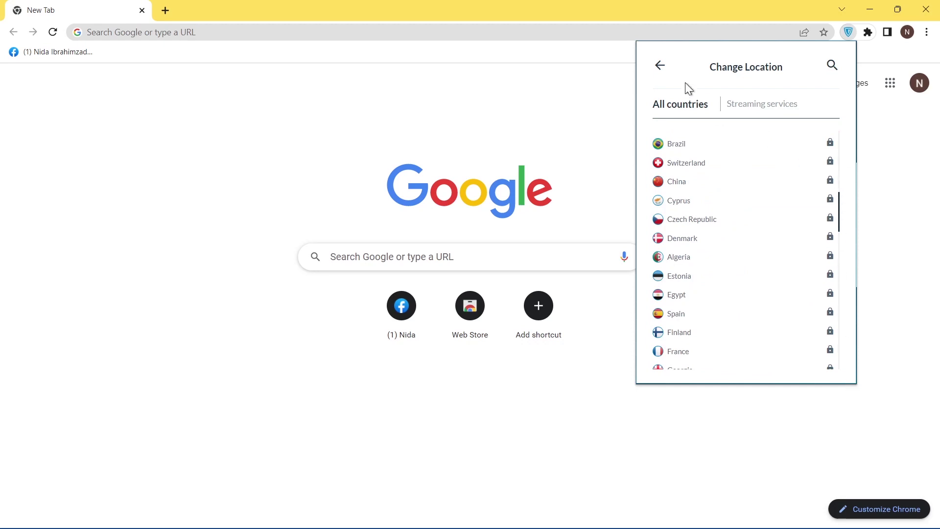
{"action": "left_click", "coordinate": [662, 69]}
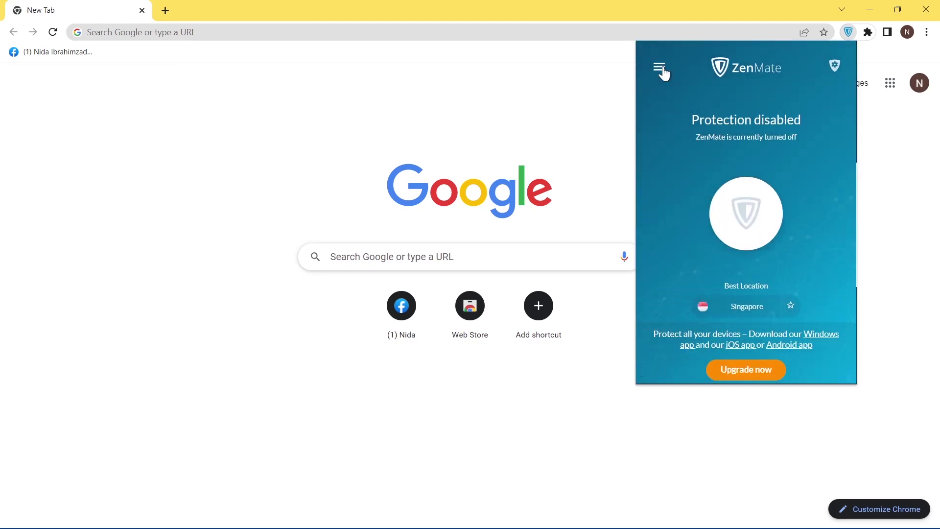
- Log in to ZenMate from its menu with the account e-mail and password
{"action": "left_click", "coordinate": [661, 70]}
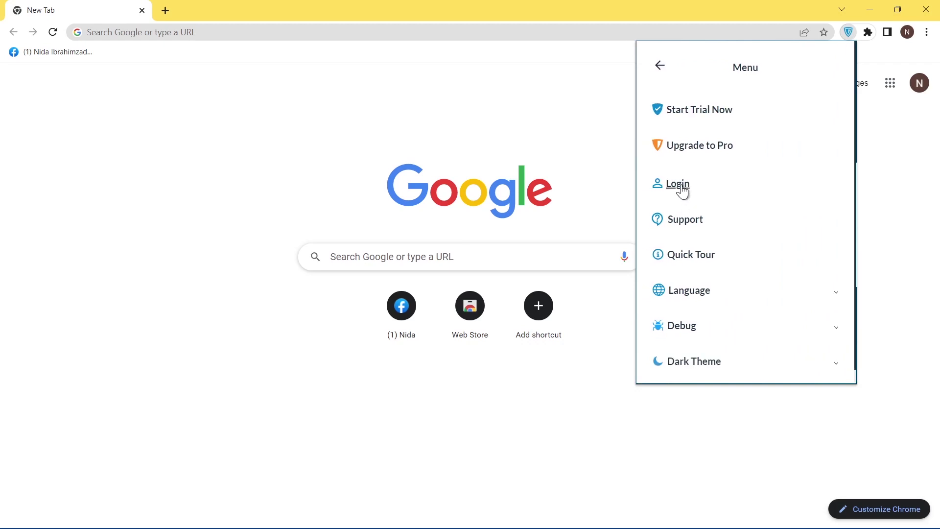
{"action": "left_click", "coordinate": [680, 185]}
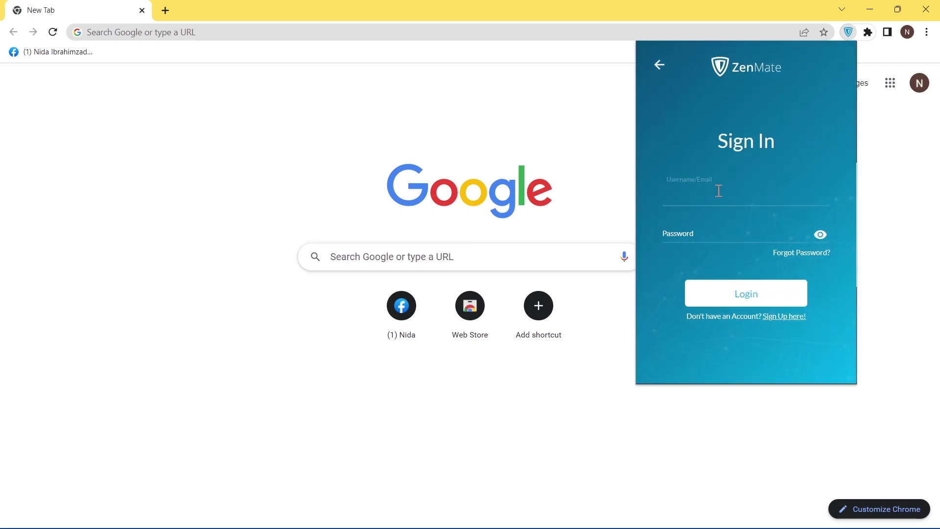
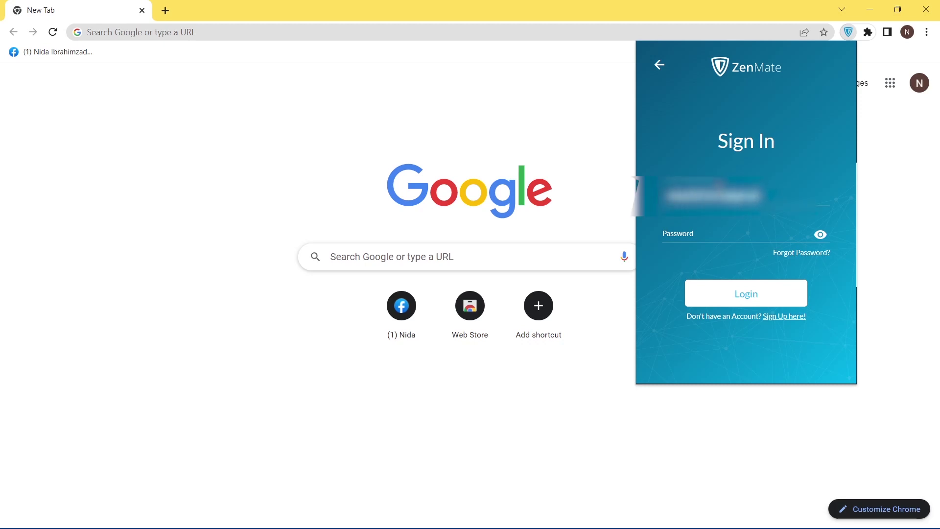
{"action": "left_click", "coordinate": [701, 231]}
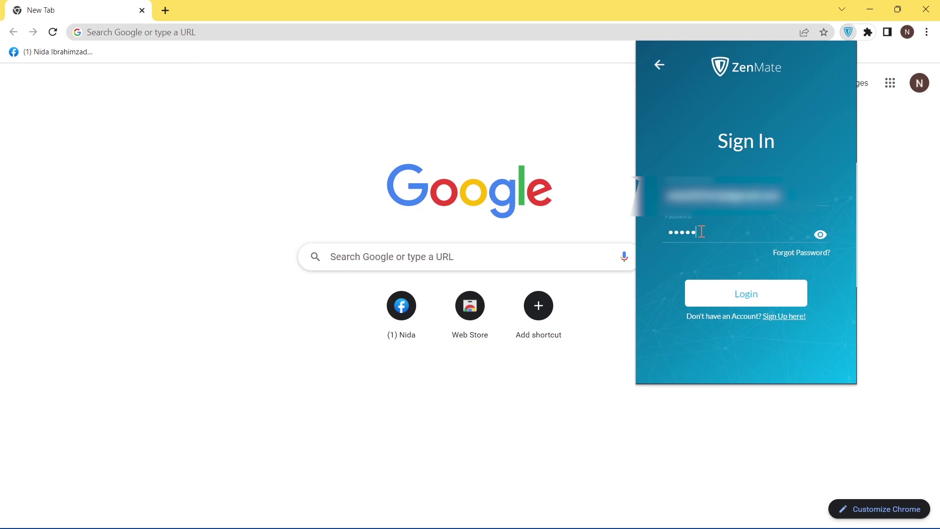
{"action": "left_click", "coordinate": [755, 303]}
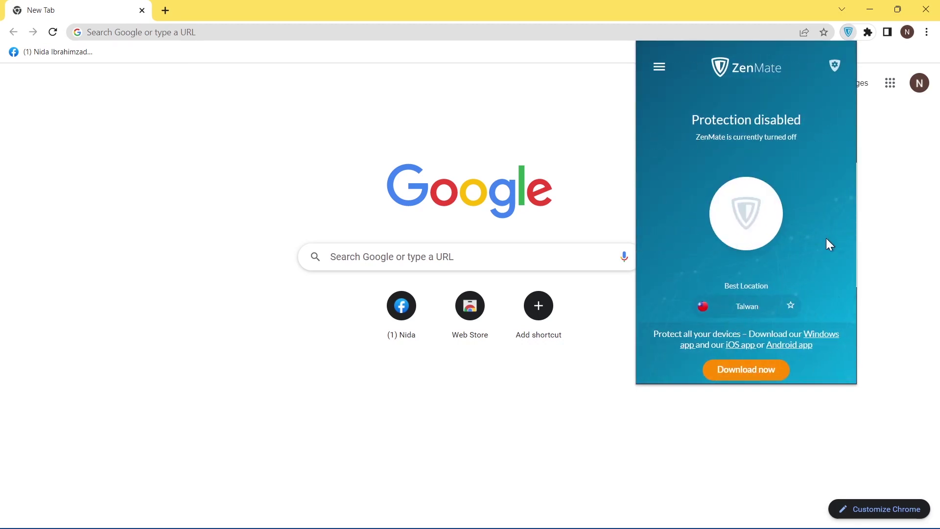
- Connect ZenMate through the Indonesia server, then begin erasing the Facebook surname
{"action": "left_click", "coordinate": [750, 308]}
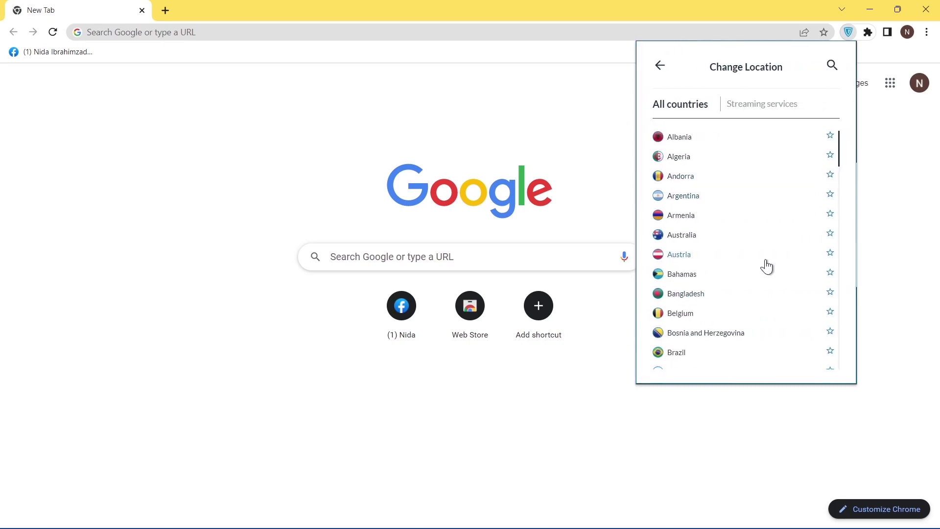
{"action": "scroll", "coordinate": [828, 216], "scroll_direction": "down", "scroll_amount": 1}
{"action": "scroll", "coordinate": [831, 351], "scroll_direction": "down", "scroll_amount": 3}
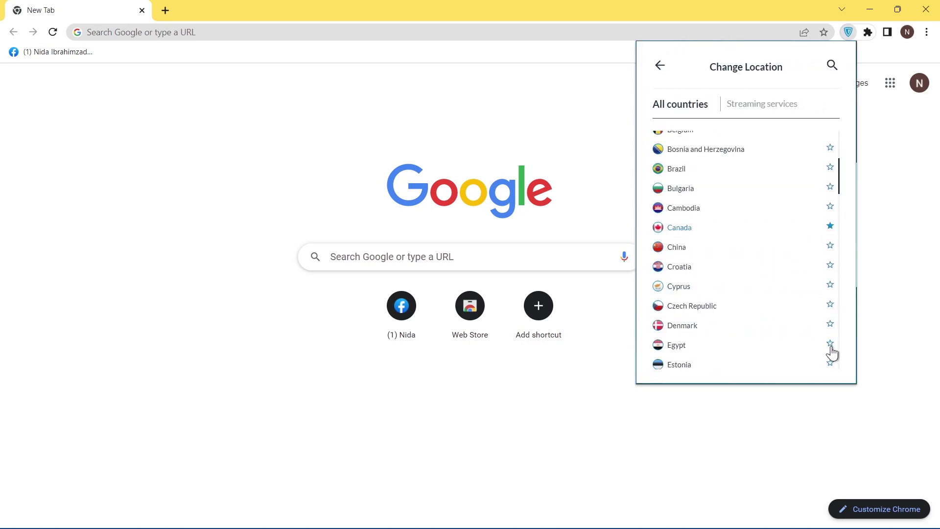
{"action": "scroll", "coordinate": [832, 349], "scroll_direction": "down", "scroll_amount": 4}
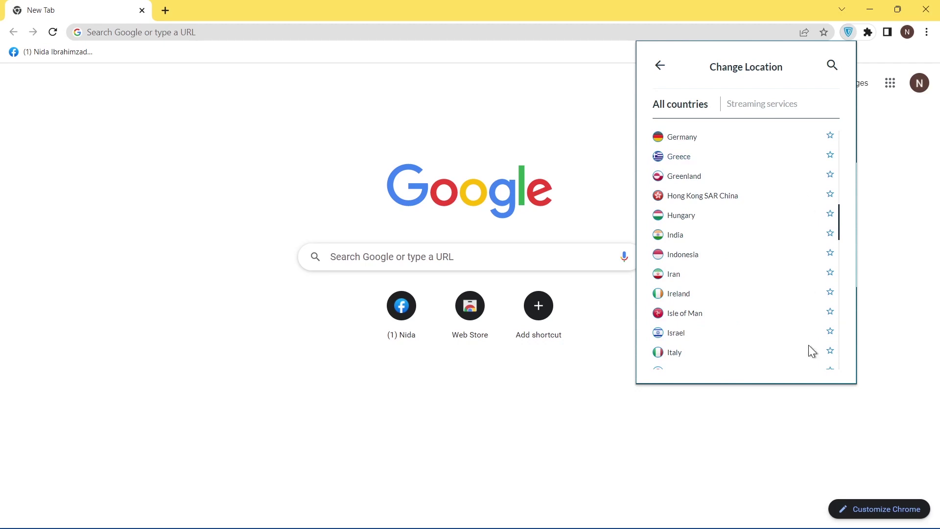
{"action": "left_click", "coordinate": [700, 262]}
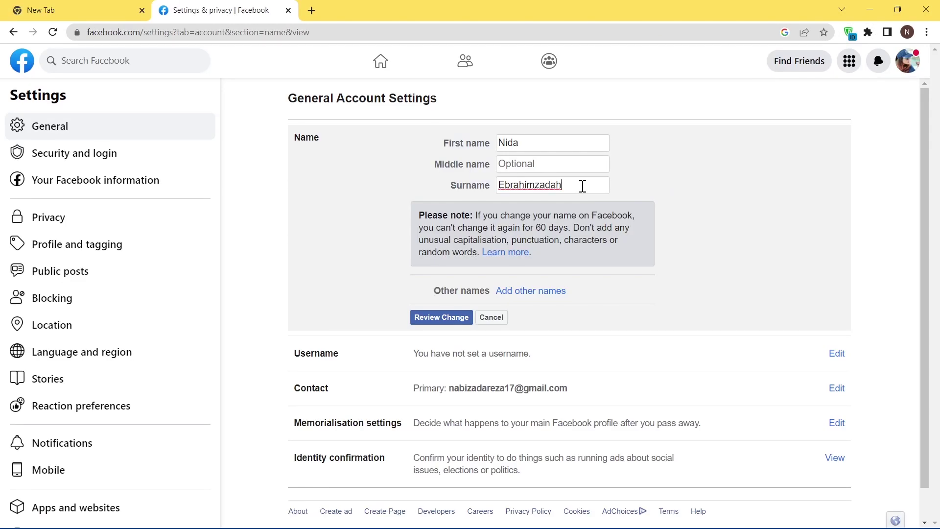
{"action": "key", "text": "BackSpace"}
- Erase the remaining surname, review the change, confirm with the account password and save
{"action": "key", "text": "BackSpace"}
{"action": "key", "text": "BackSpace"}
{"action": "key", "text": "BackSpace"}
{"action": "key", "text": "BackSpace"}
{"action": "key", "text": "BackSpace"}
{"action": "key", "text": "BackSpace"}
{"action": "key", "text": "BackSpace"}
{"action": "key", "text": "BackSpace"}
{"action": "key", "text": "BackSpace"}
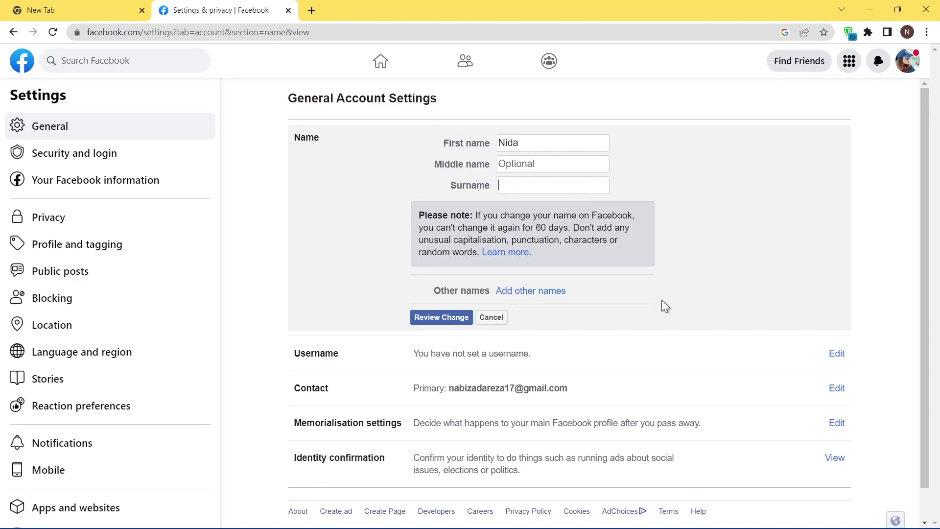
{"action": "left_click", "coordinate": [443, 318]}
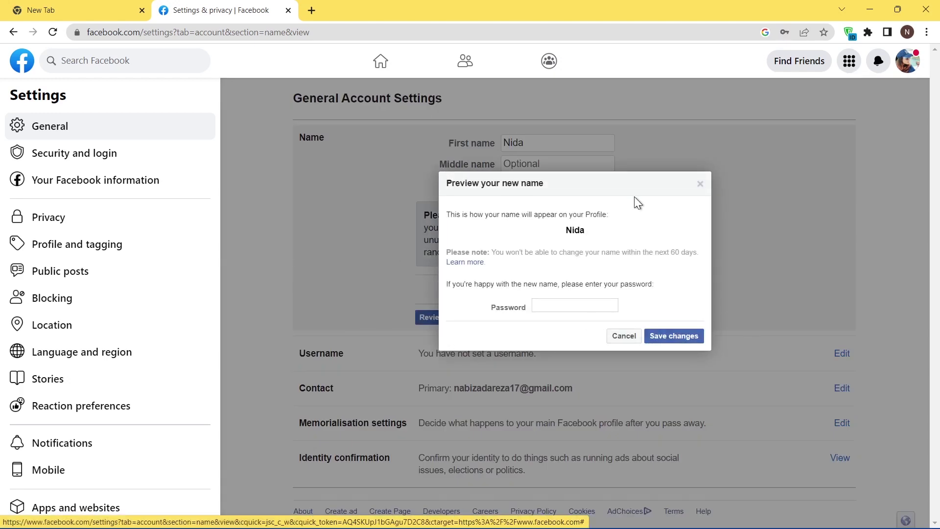
{"action": "left_click", "coordinate": [570, 305]}
{"action": "type", "text": "*****"}
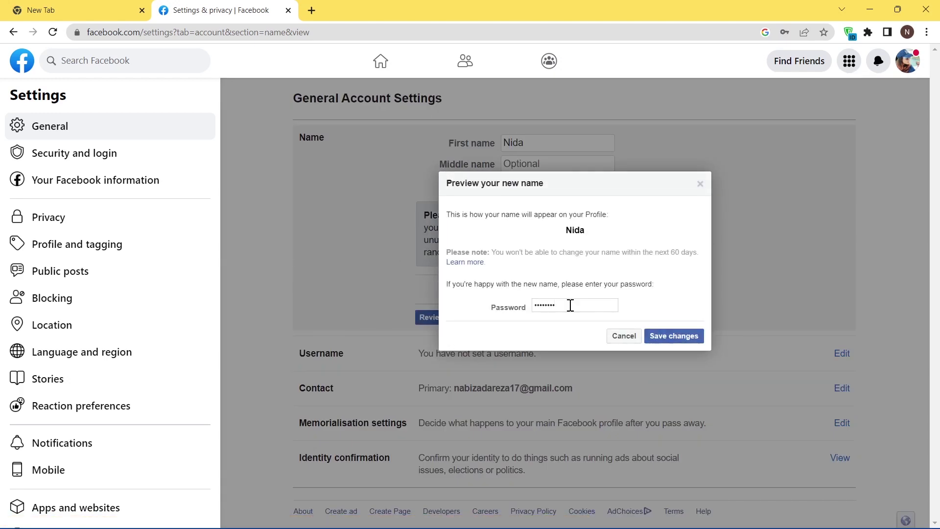
{"action": "left_click", "coordinate": [672, 337]}
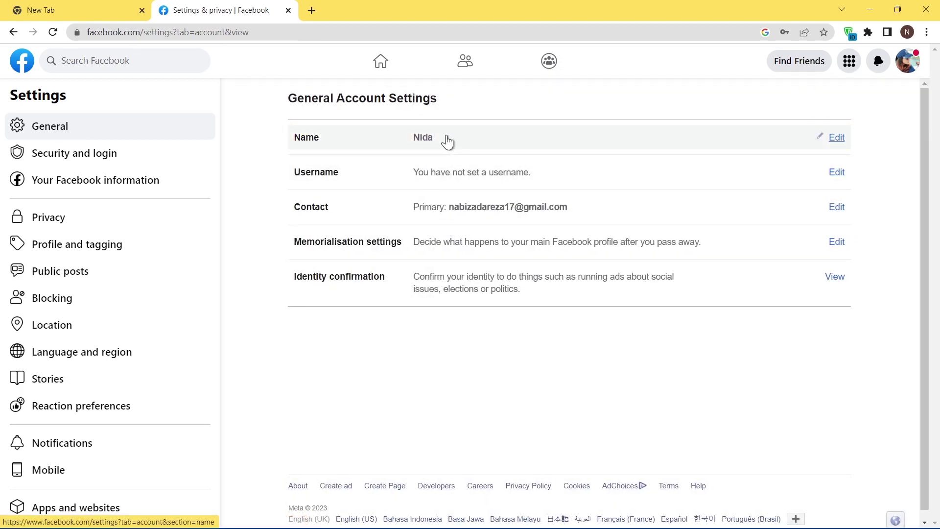
- Go to your profile via the account menu and check the name heading shows no surname
{"action": "left_click", "coordinate": [910, 66]}
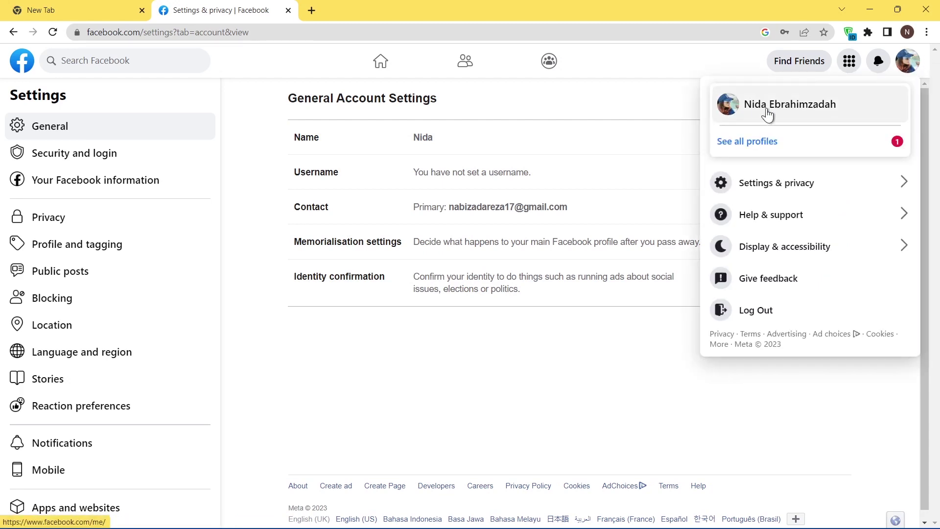
{"action": "left_click", "coordinate": [771, 111]}
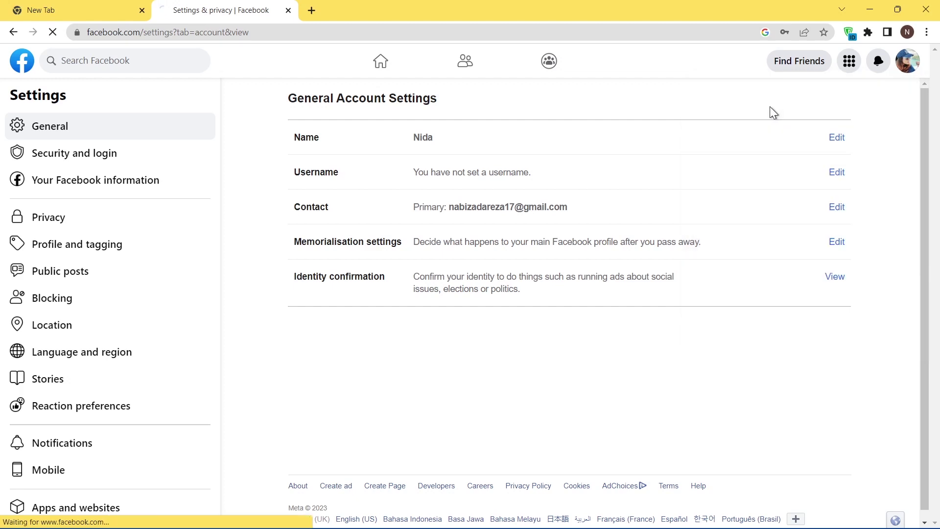
{"action": "scroll", "coordinate": [483, 252], "scroll_direction": "down", "scroll_amount": 4}
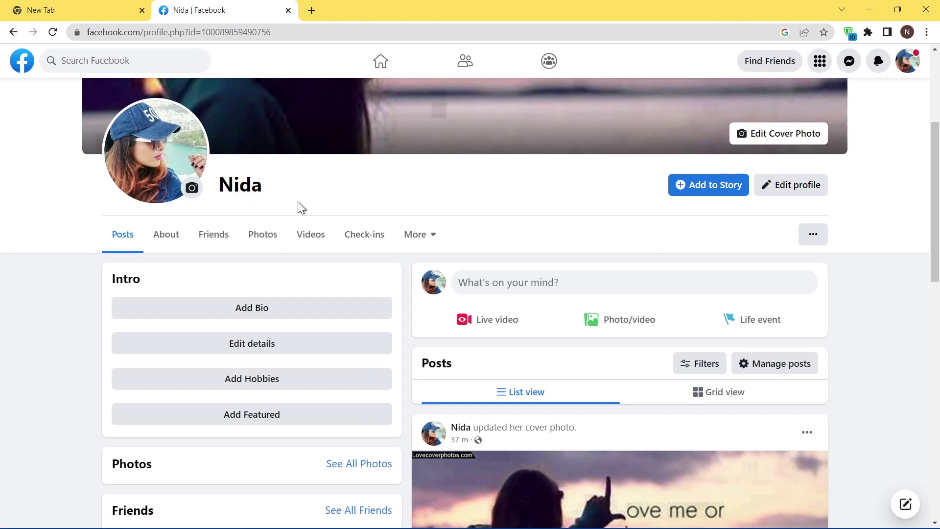
{"action": "scroll", "coordinate": [303, 210], "scroll_direction": "up", "scroll_amount": 4}
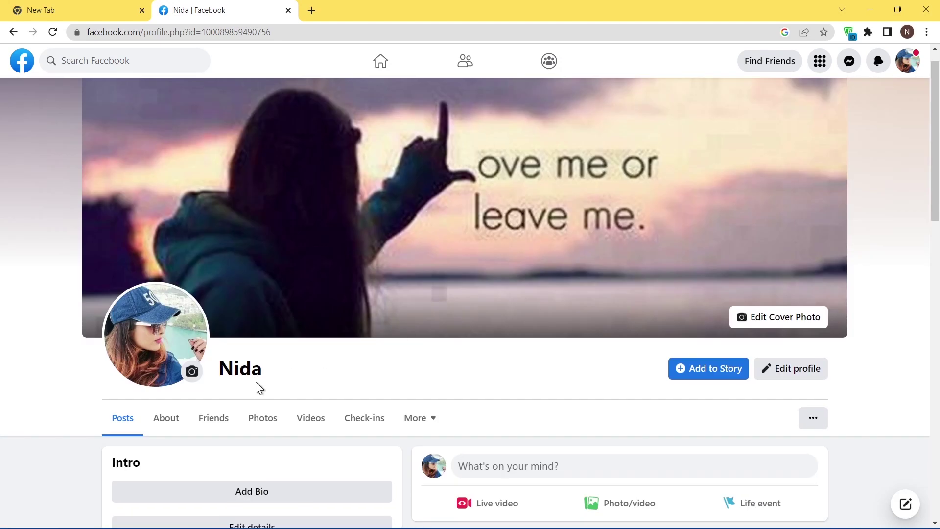
{"action": "scroll", "coordinate": [460, 383], "scroll_direction": "up", "scroll_amount": 1}
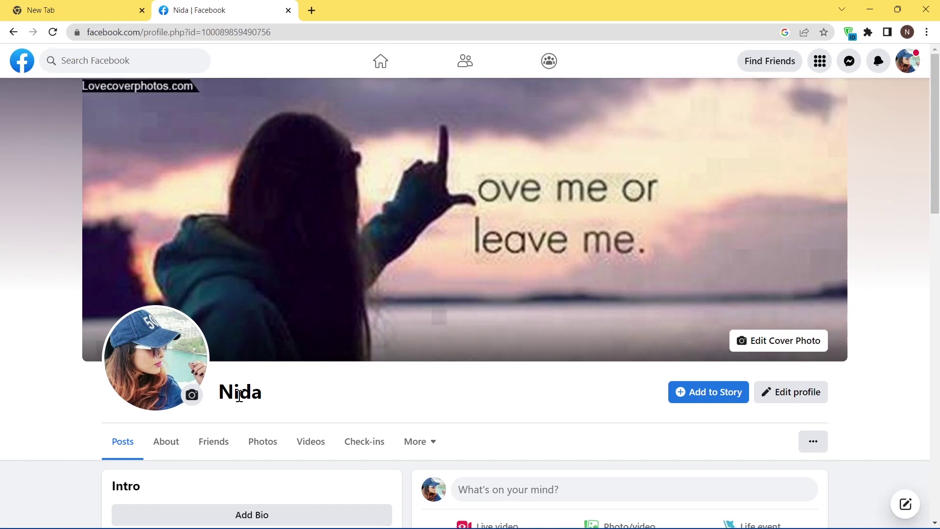